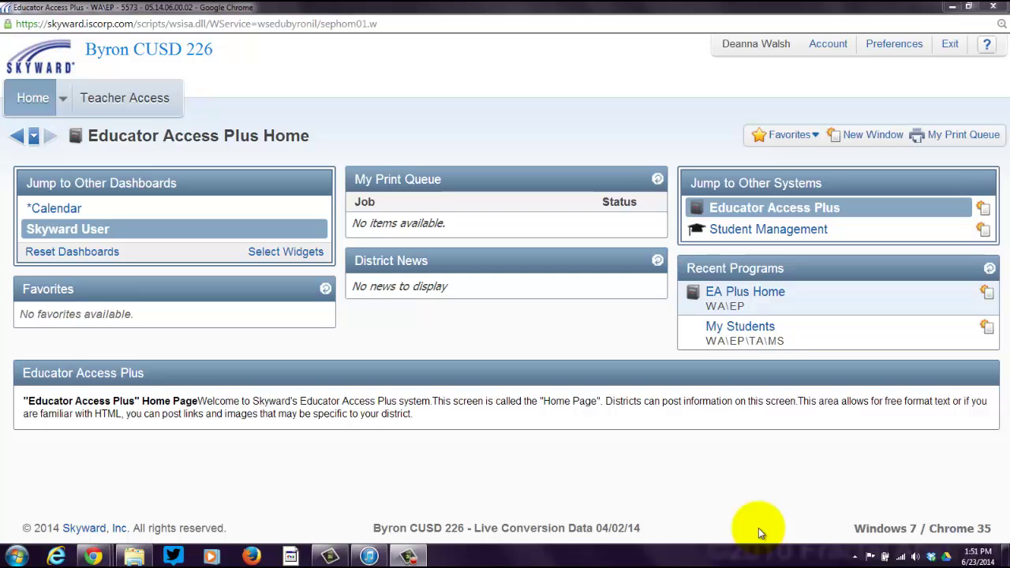
# Open the Standards Gradebook for the MATH 1ST class from My Gradebook.
pyautogui.click(138, 114)
pyautogui.click(111, 191)
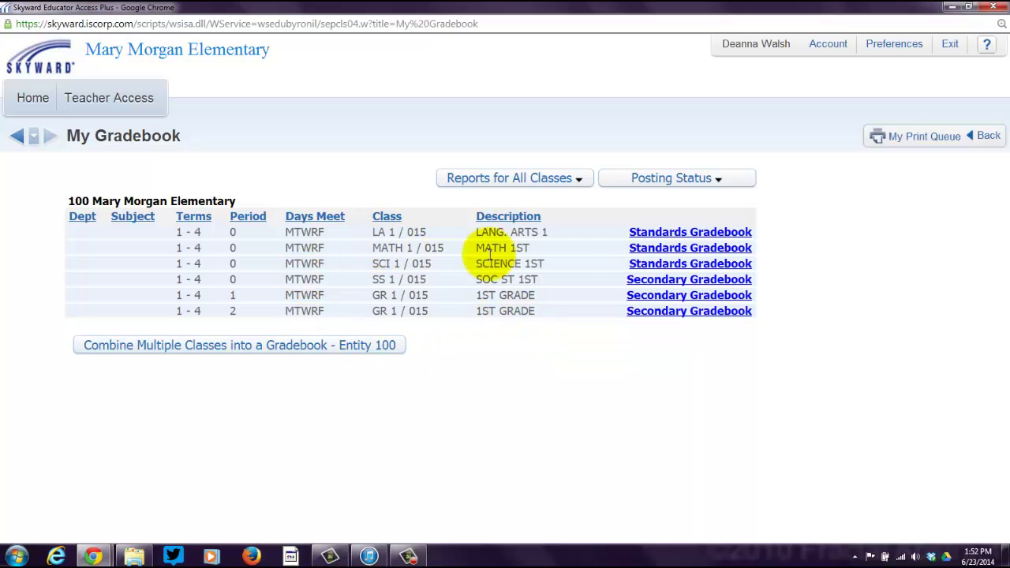
pyautogui.click(705, 248)
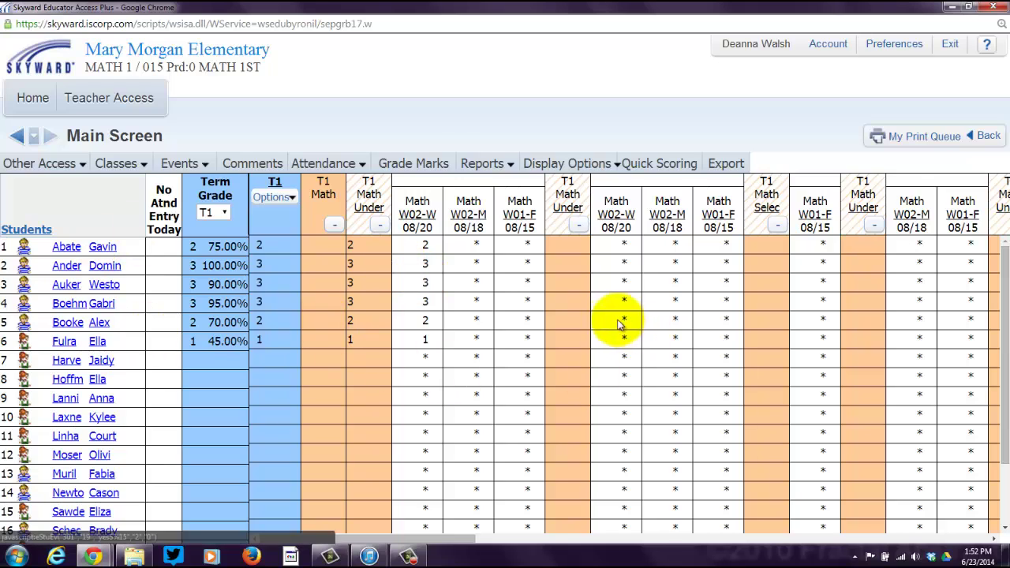
# Open the score entry screen for Math Assignment 3, the 08/18 event under the first math skill.
pyautogui.click(469, 214)
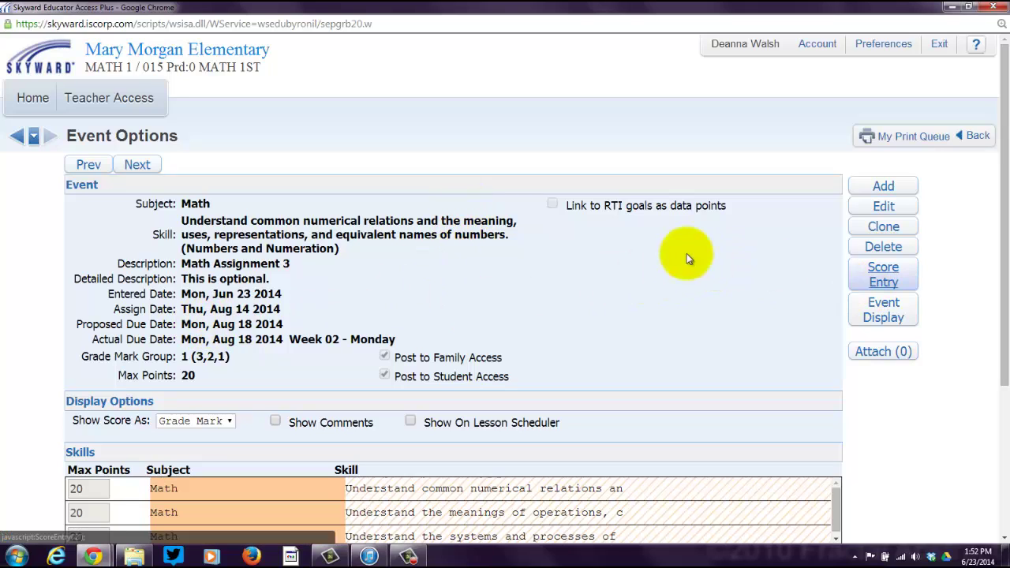
pyautogui.click(15, 138)
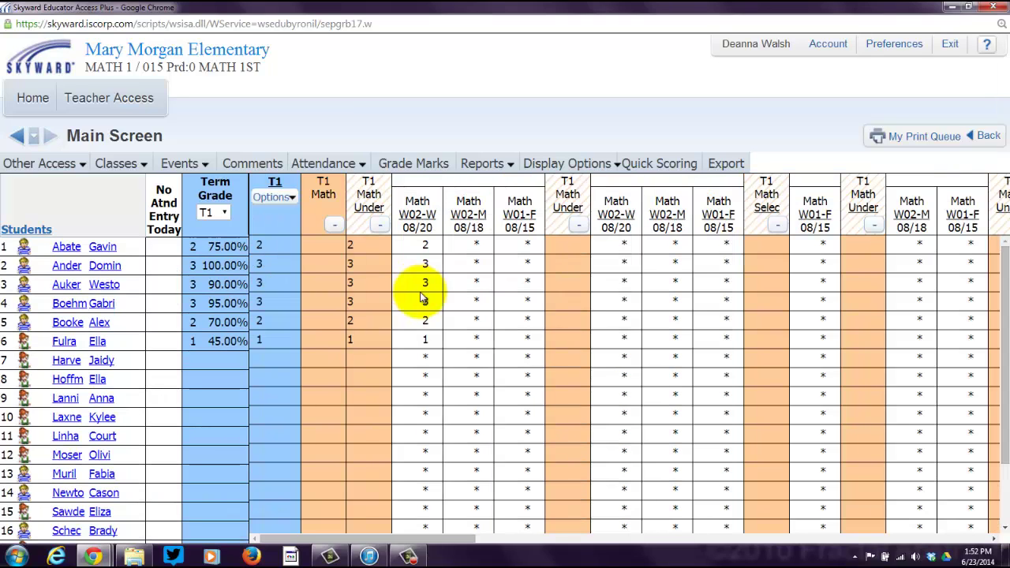
pyautogui.click(469, 217)
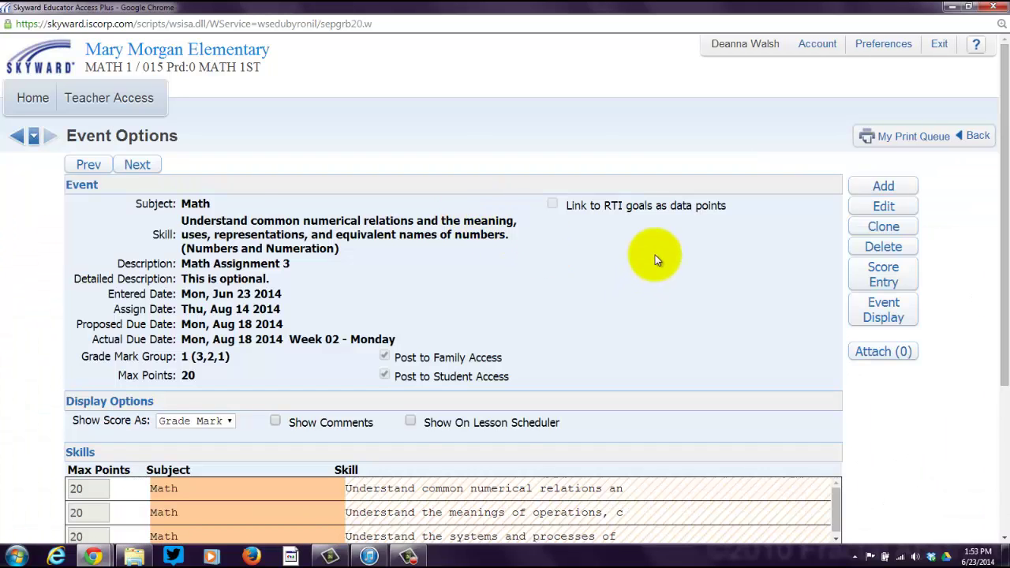
pyautogui.scroll(-3, 655, 255)
pyautogui.scroll(3, 654, 255)
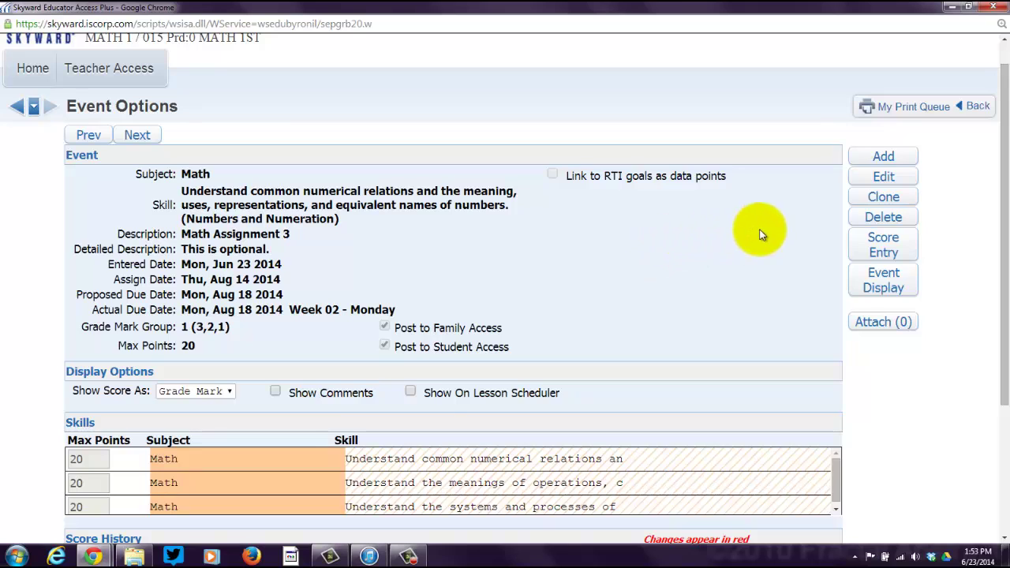
pyautogui.click(883, 251)
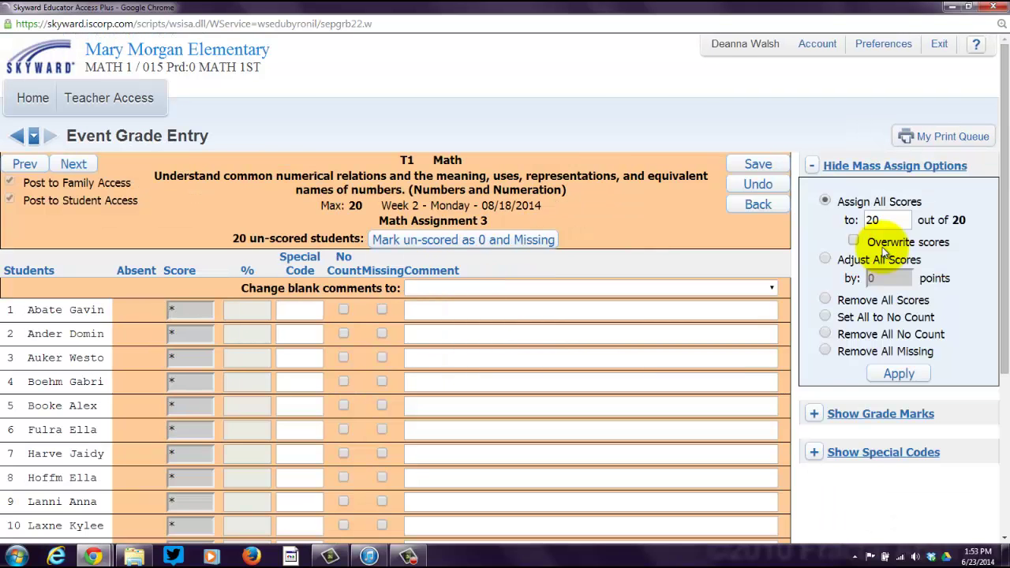
# Enter the scores 15, 20, 18, 19, 13 and 19 for the first six students on Math Assignment 3.
pyautogui.click(193, 309)
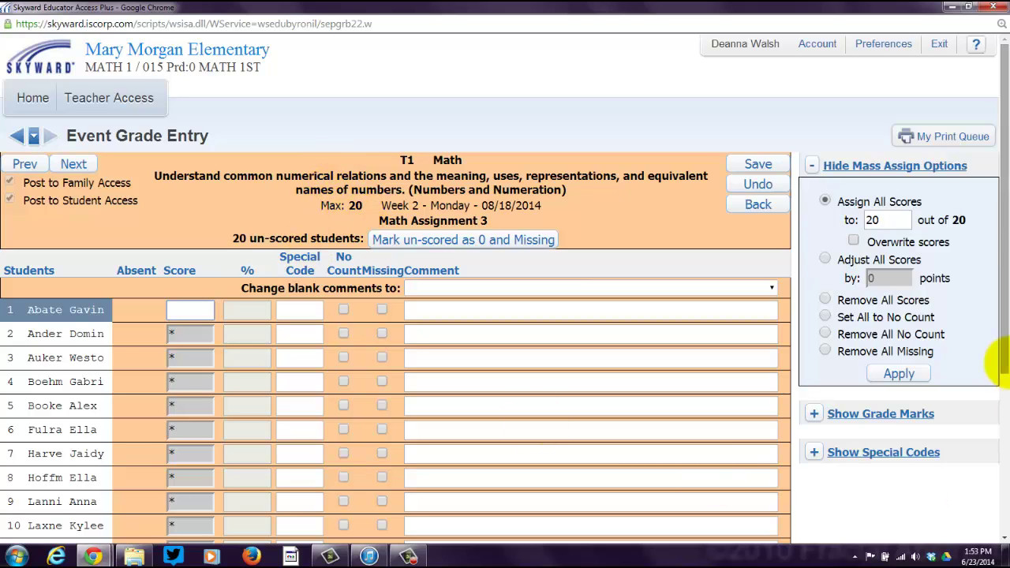
pyautogui.write('15')
pyautogui.press('Return')
pyautogui.write('20')
pyautogui.press('Return')
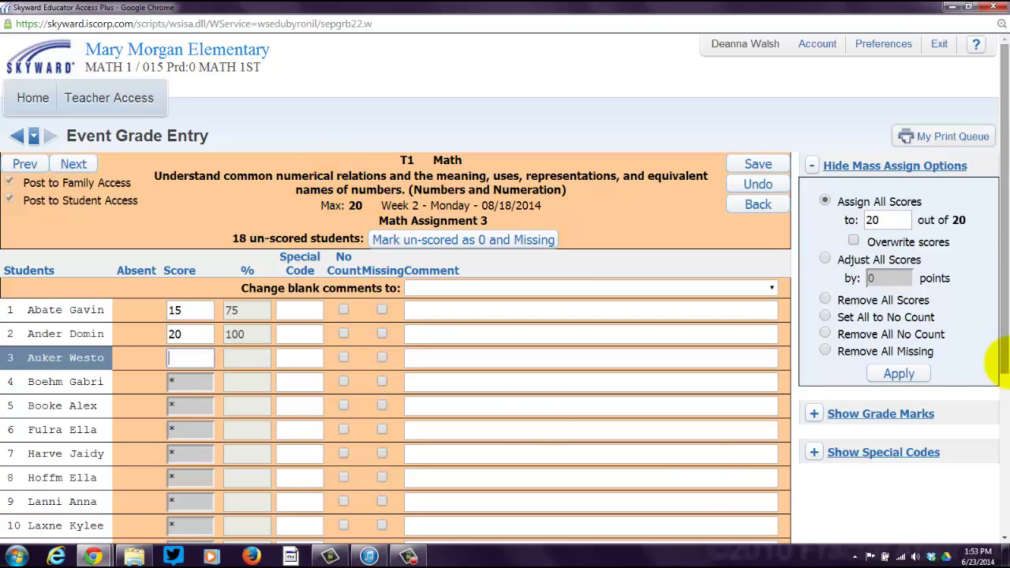
pyautogui.write('18')
pyautogui.press('Return')
pyautogui.write('19')
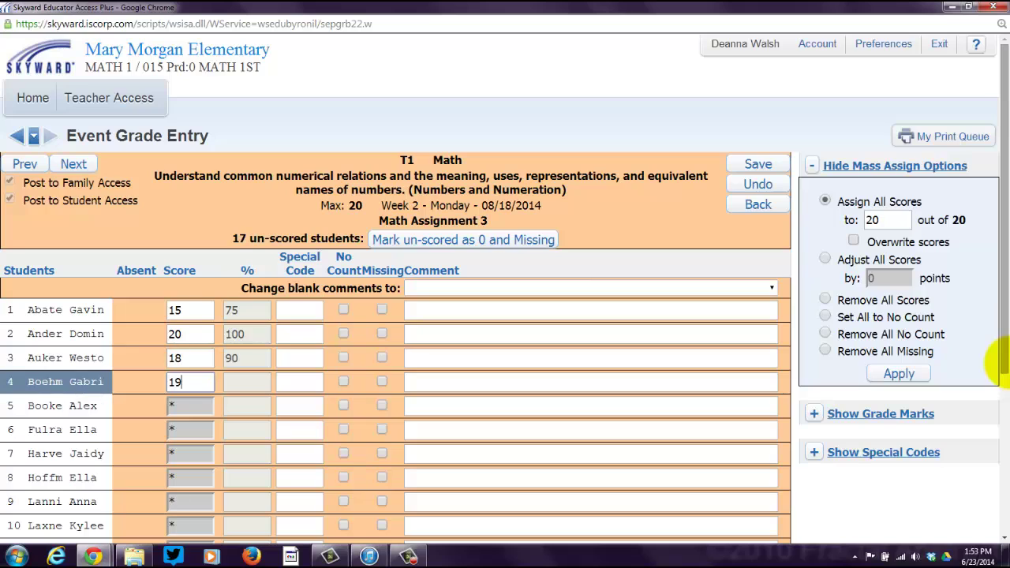
pyautogui.press('Return')
pyautogui.write('13')
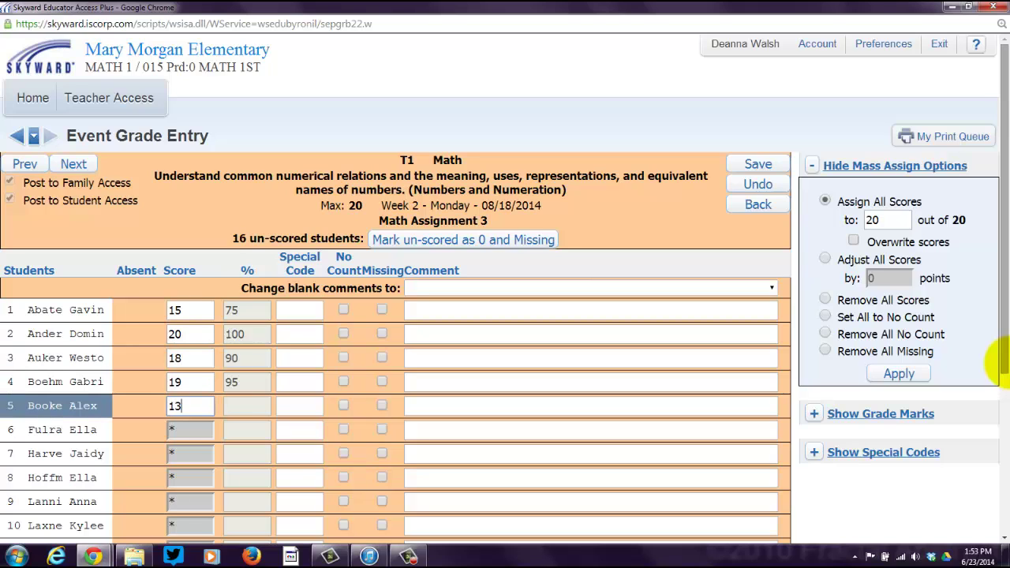
pyautogui.press('Return')
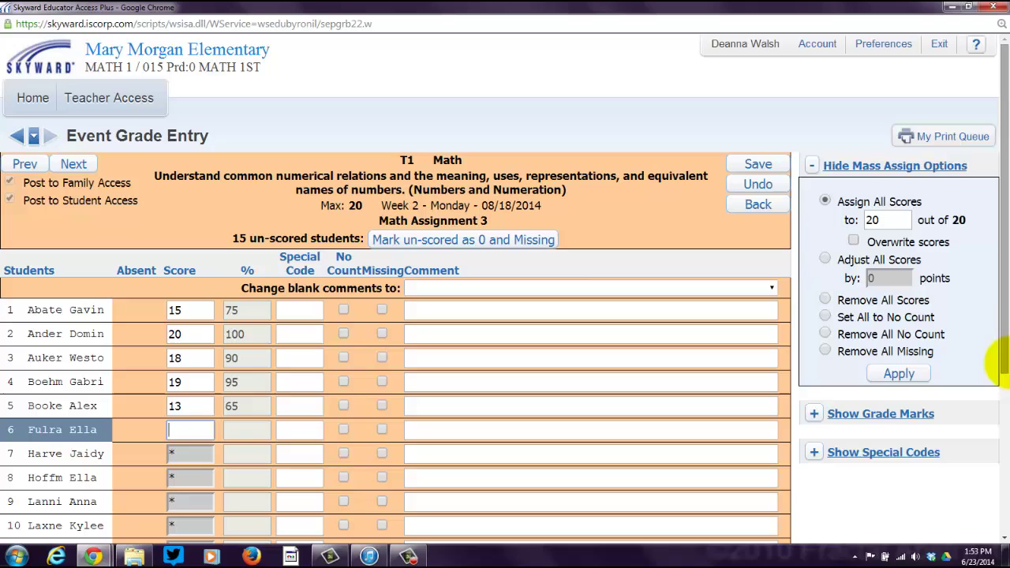
pyautogui.write('19')
pyautogui.press('Return')
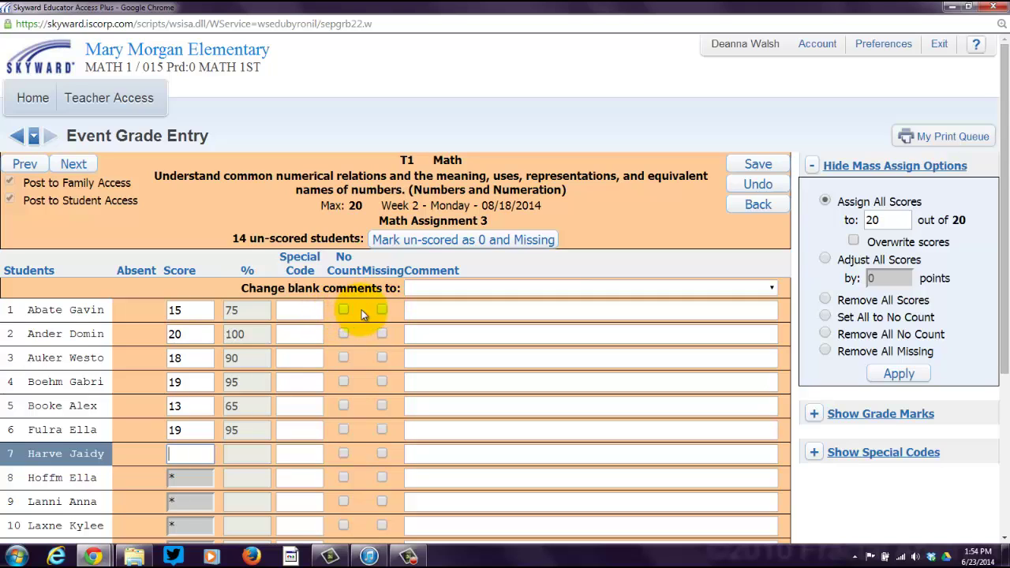
# Look over the comment fields, the blank-comment choices and the grade marks' default values for Math Assignment 3.
pyautogui.click(652, 309)
pyautogui.click(770, 287)
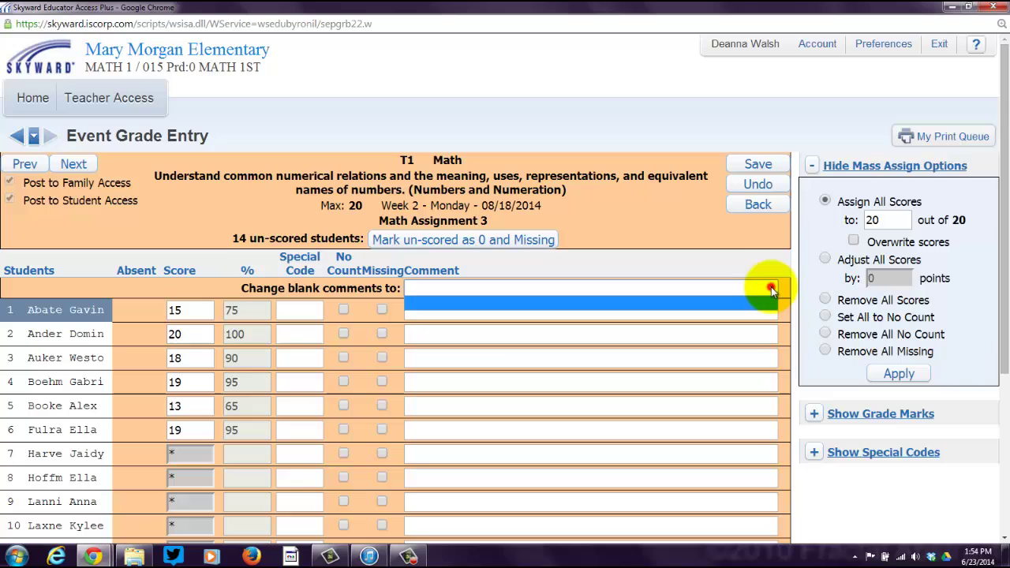
pyautogui.click(770, 288)
pyautogui.click(507, 334)
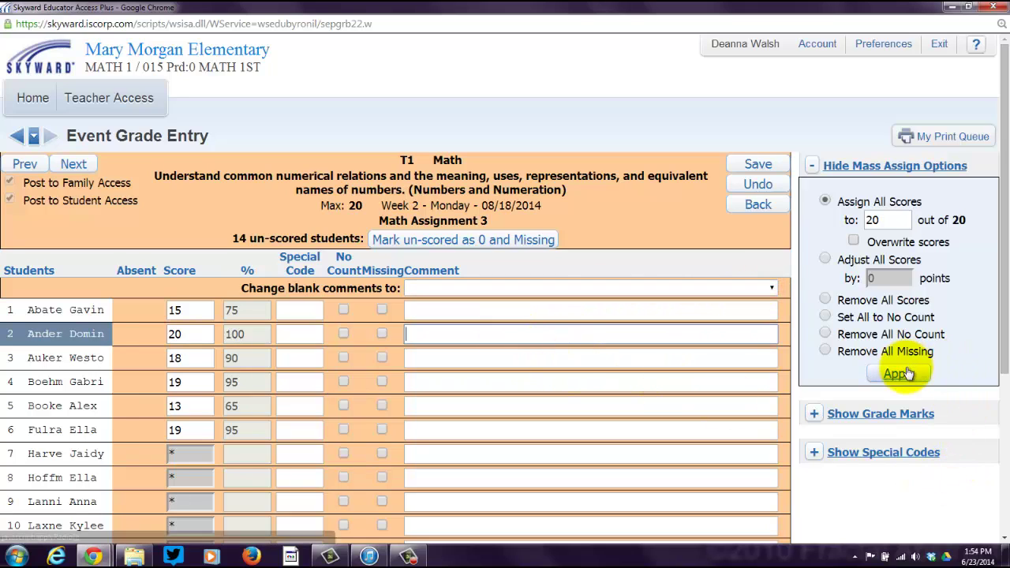
pyautogui.scroll(-1, 958, 383)
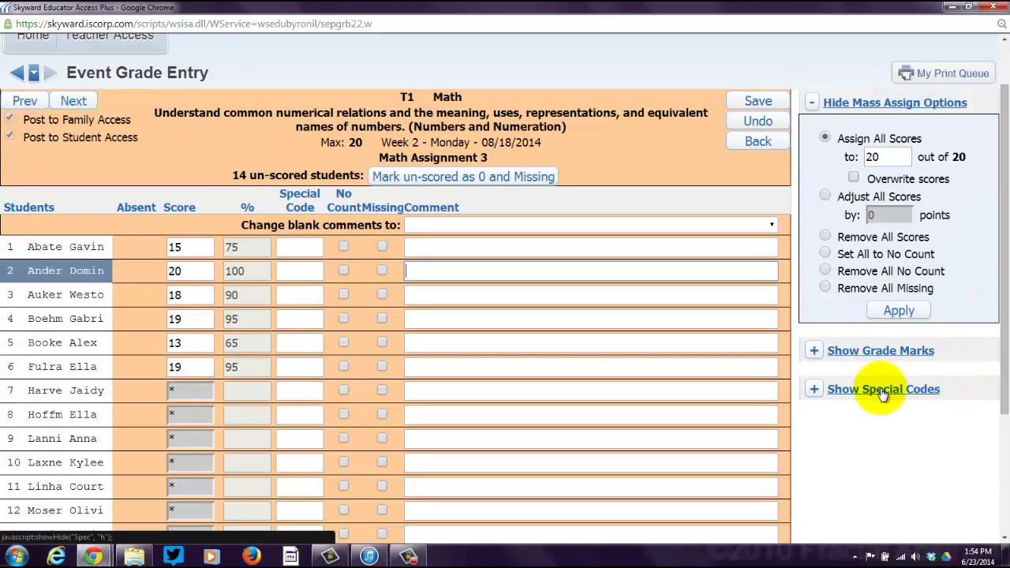
pyautogui.click(871, 351)
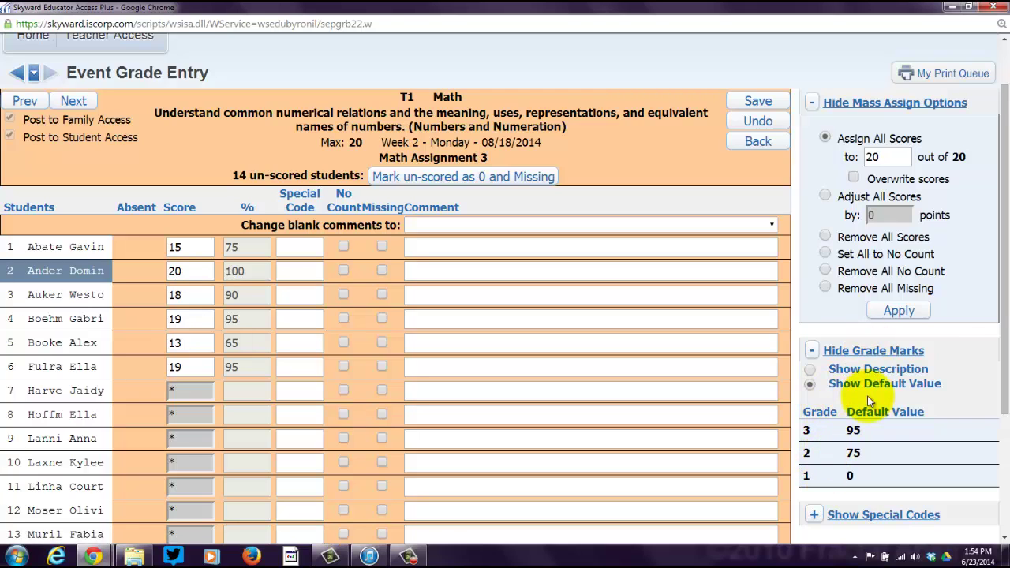
pyautogui.click(814, 350)
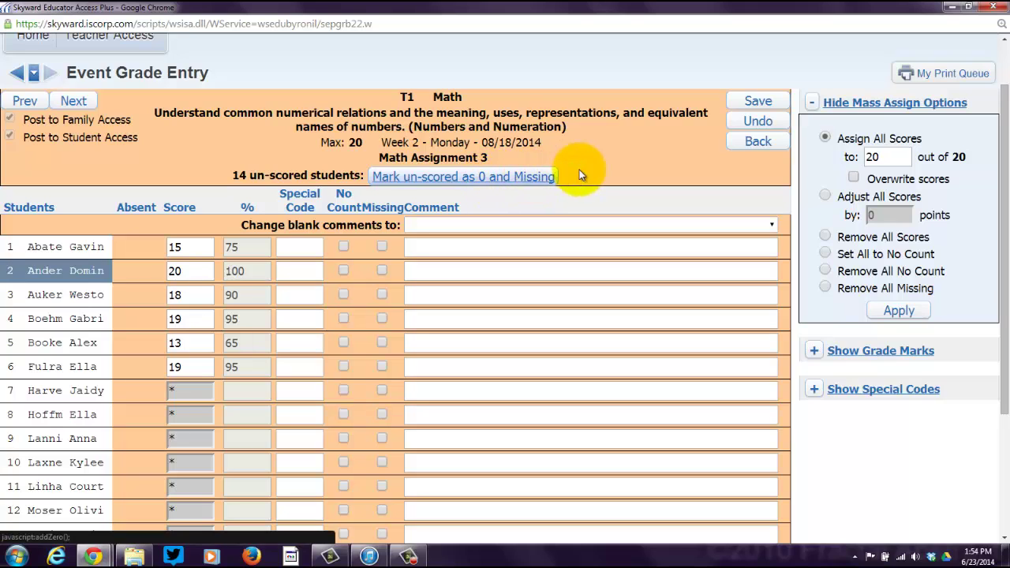
# Save the Math Assignment 3 scores and return to the gradebook main screen.
pyautogui.click(748, 104)
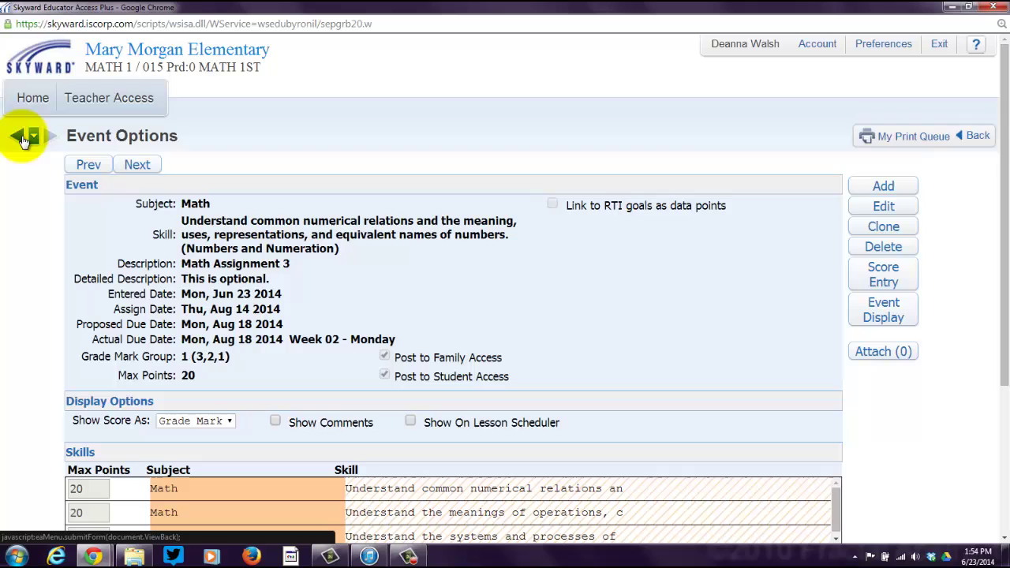
pyautogui.click(18, 138)
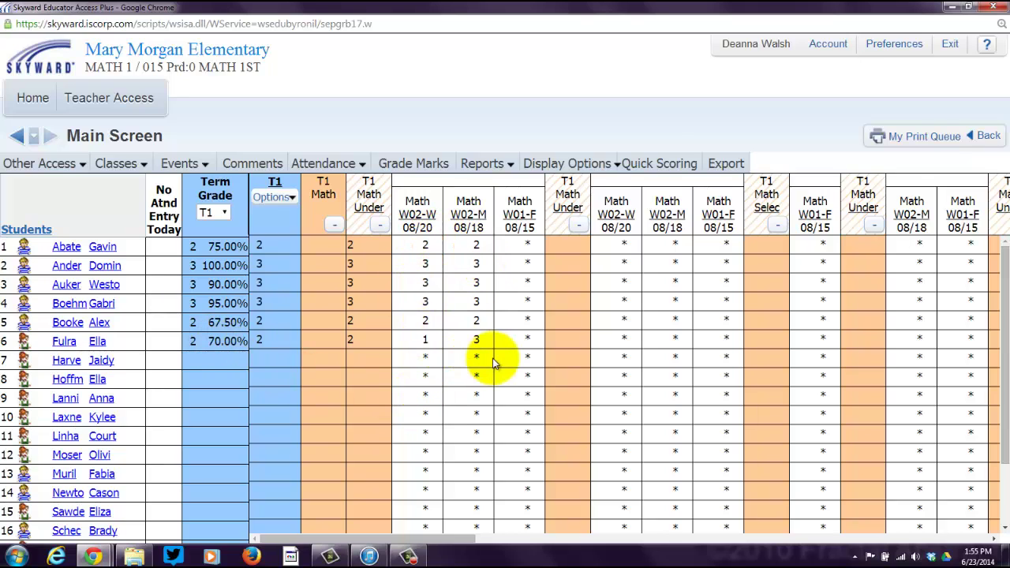
pyautogui.moveTo(473, 344)
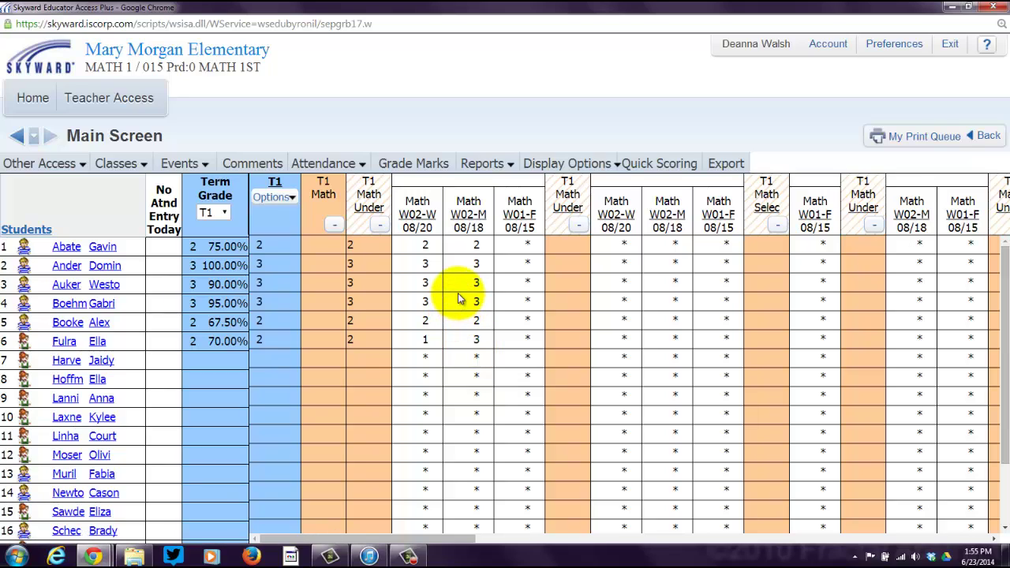
# Review the score history of the 08/18 Math Assignment 3 event and return to the gradebook main screen.
pyautogui.click(480, 223)
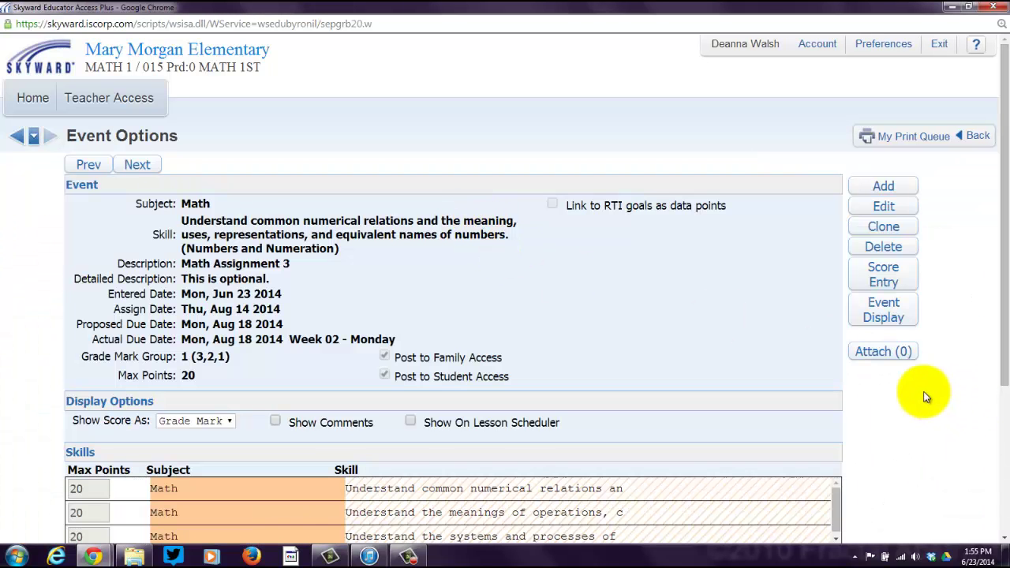
pyautogui.scroll(-3, 924, 398)
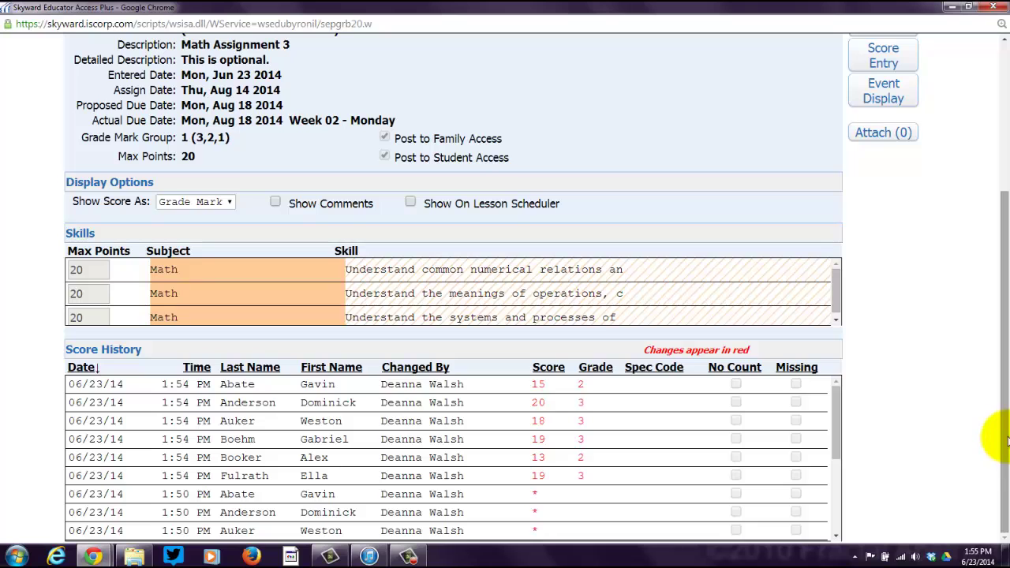
pyautogui.scroll(3, 994, 437)
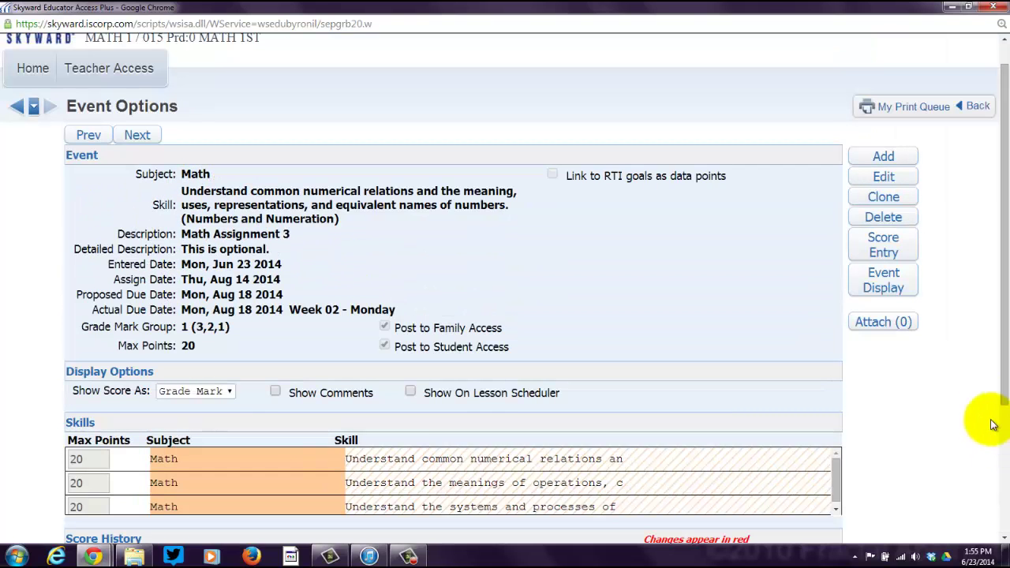
pyautogui.click(15, 109)
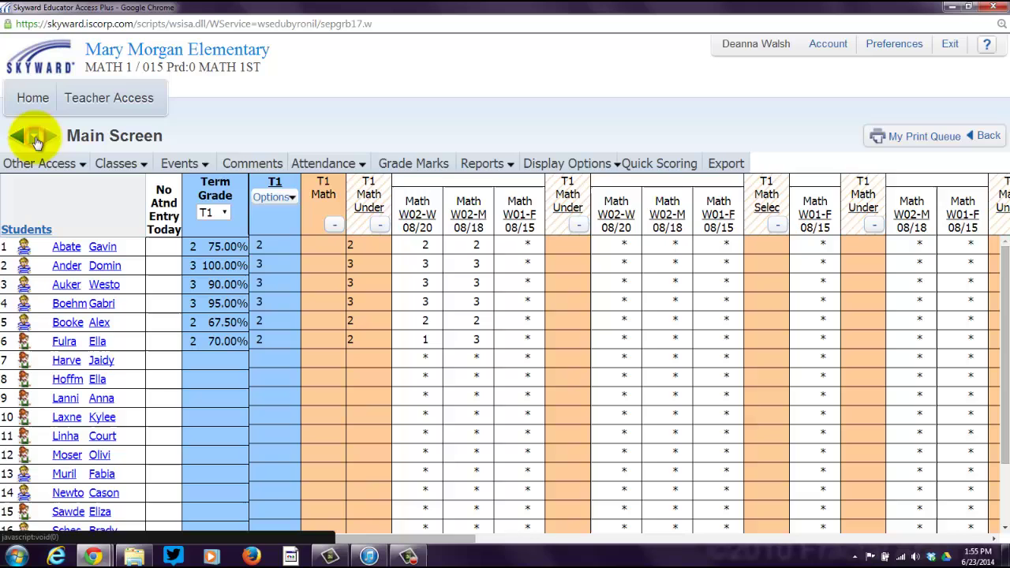
# Set the event display to view skill grades as Points and save the display options.
pyautogui.moveTo(356, 164)
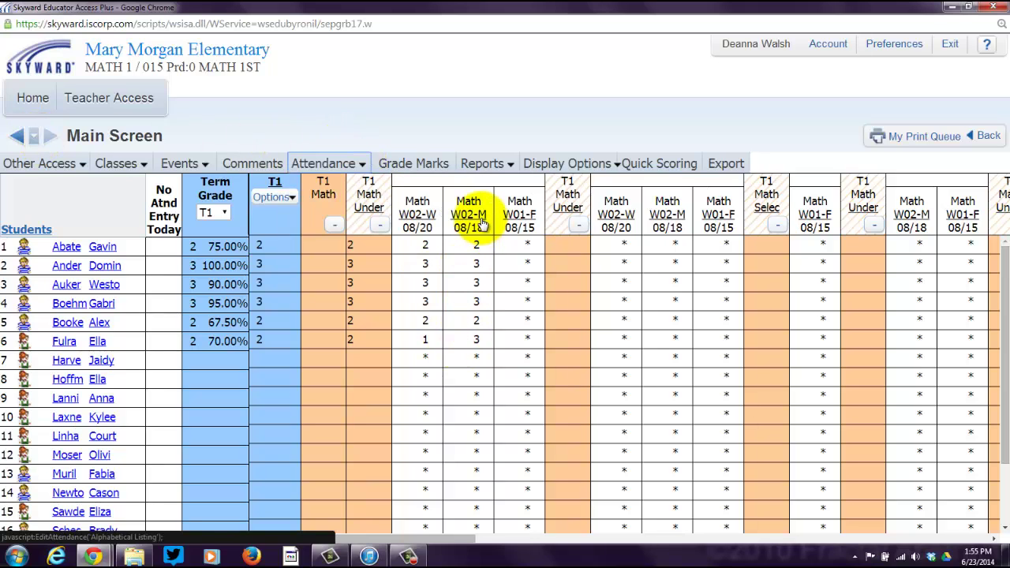
pyautogui.click(475, 218)
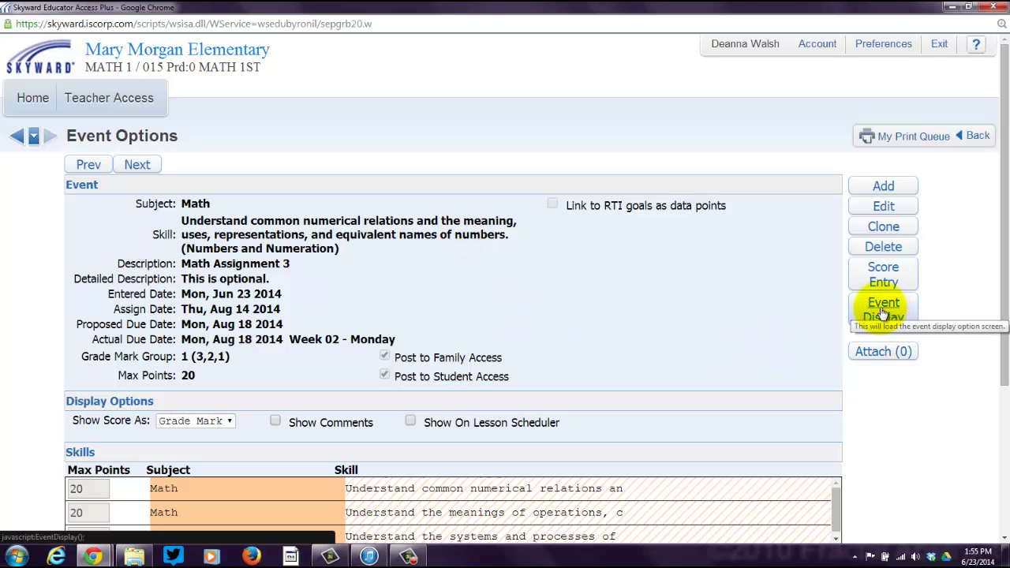
pyautogui.click(882, 311)
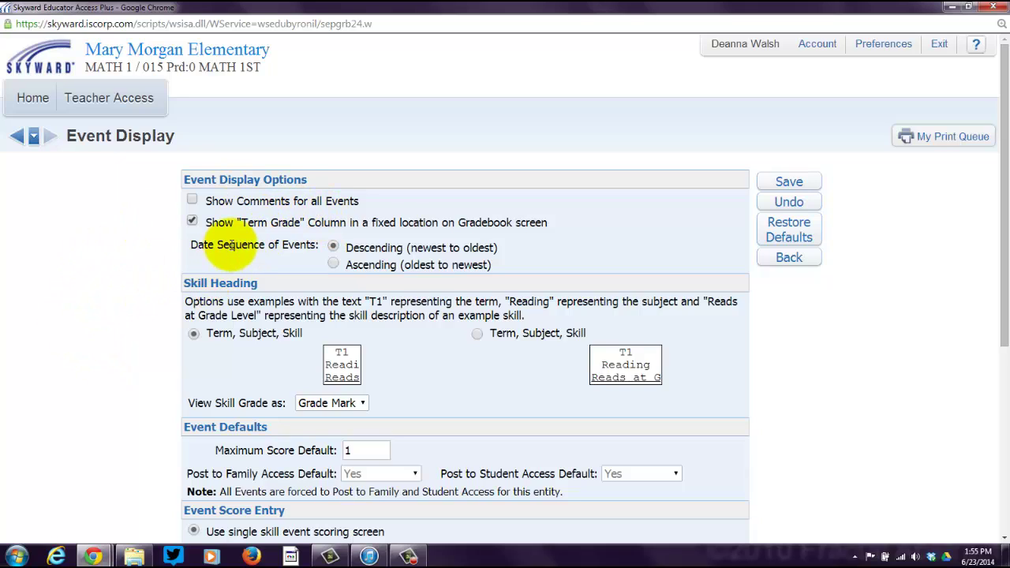
pyautogui.scroll(-2, 88, 334)
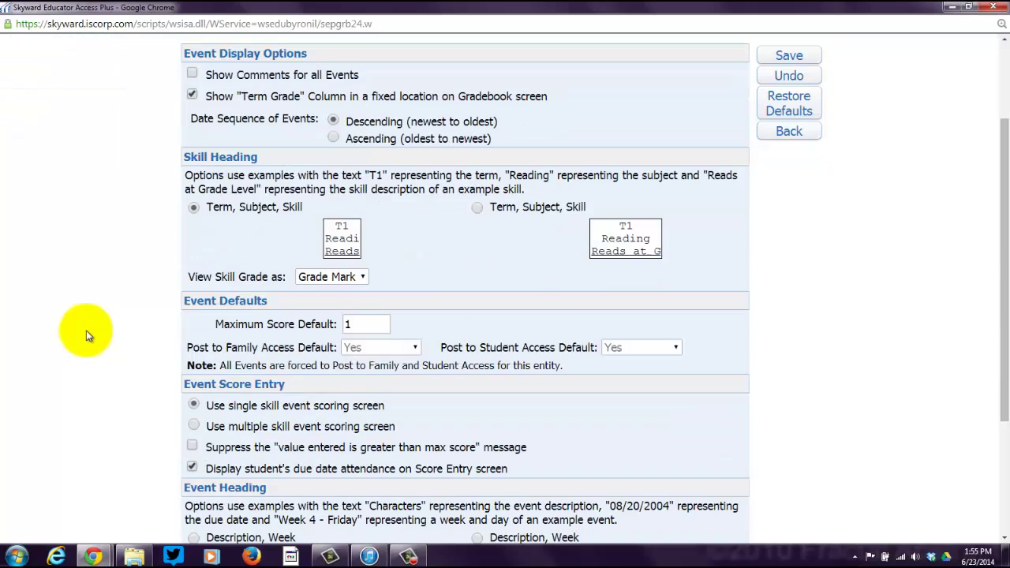
pyautogui.click(365, 278)
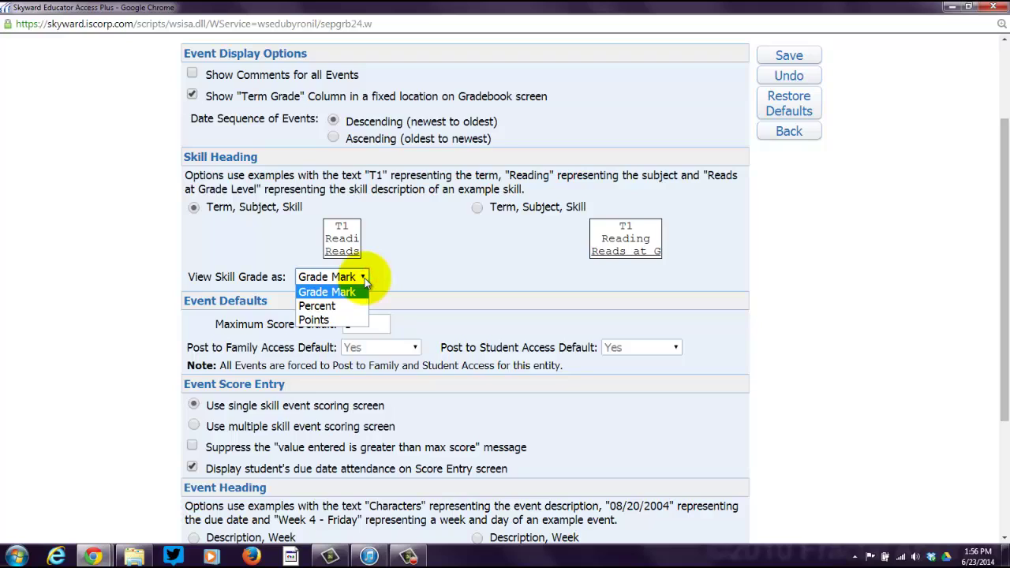
pyautogui.click(340, 320)
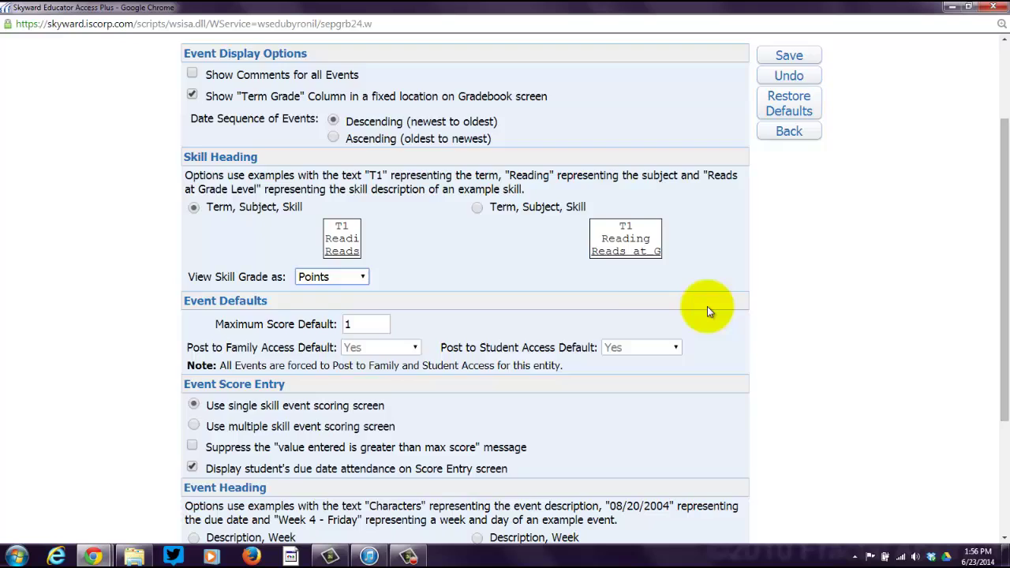
pyautogui.scroll(3, 707, 306)
pyautogui.click(791, 180)
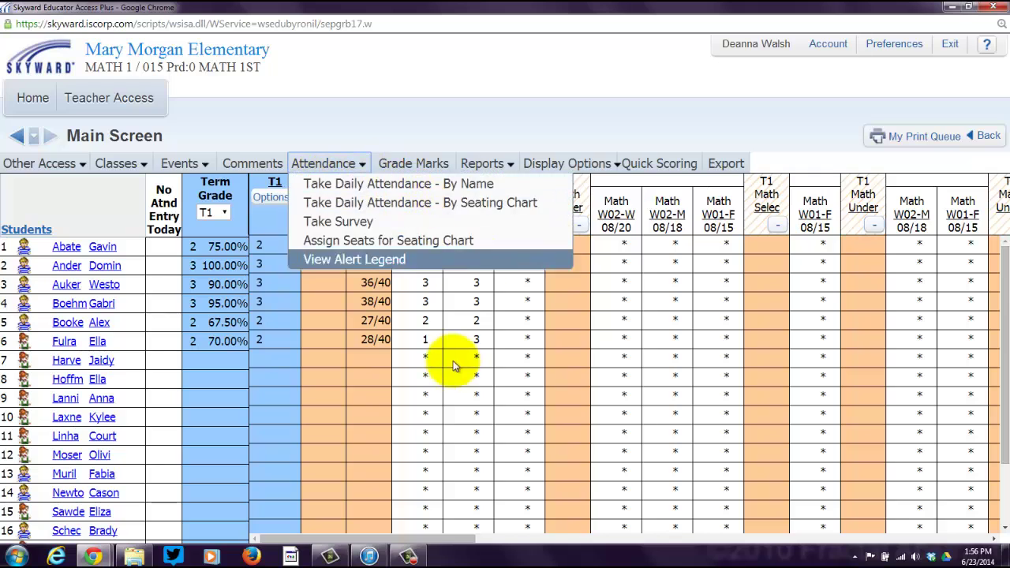
# Set the event display to view skill grades as Grade Mark, save it, and go back to the gradebook main screen.
pyautogui.click(466, 209)
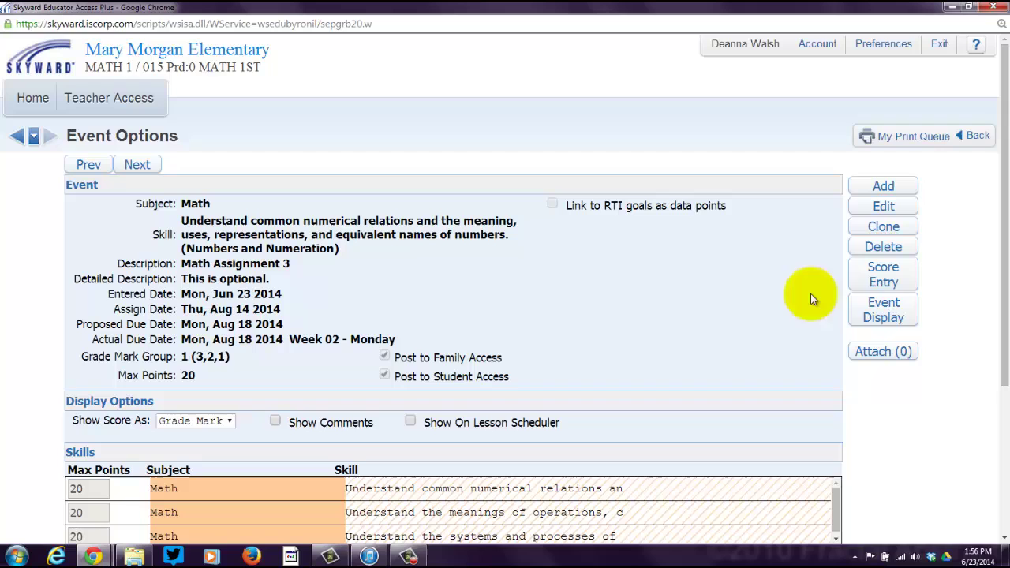
pyautogui.click(868, 308)
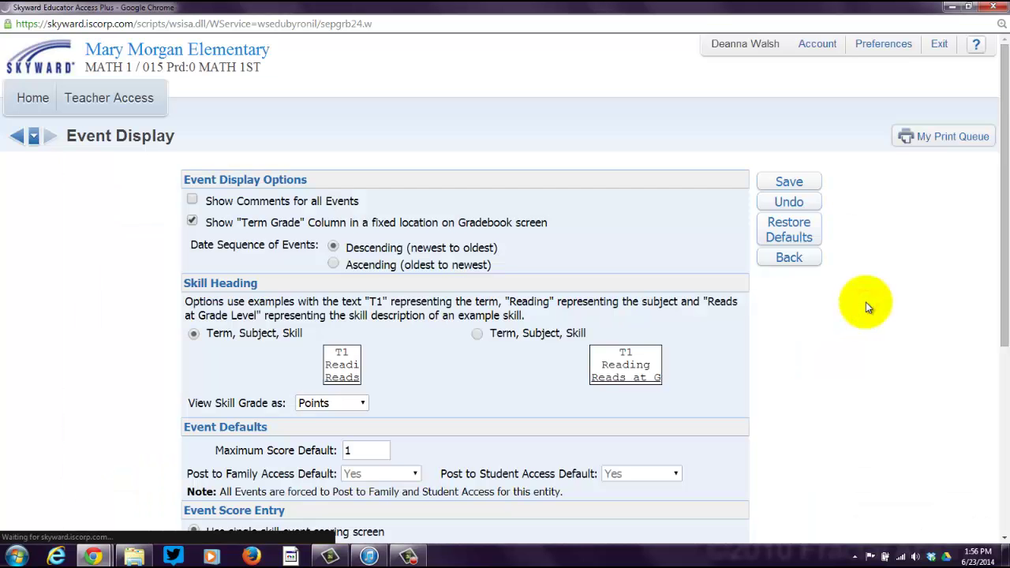
pyautogui.scroll(-1, 202, 440)
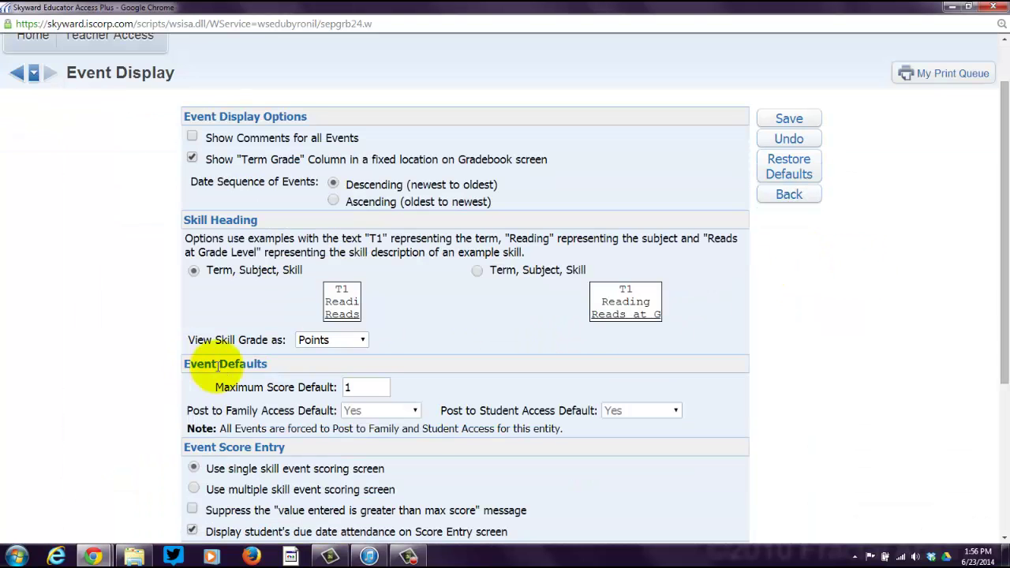
pyautogui.click(360, 343)
pyautogui.click(357, 354)
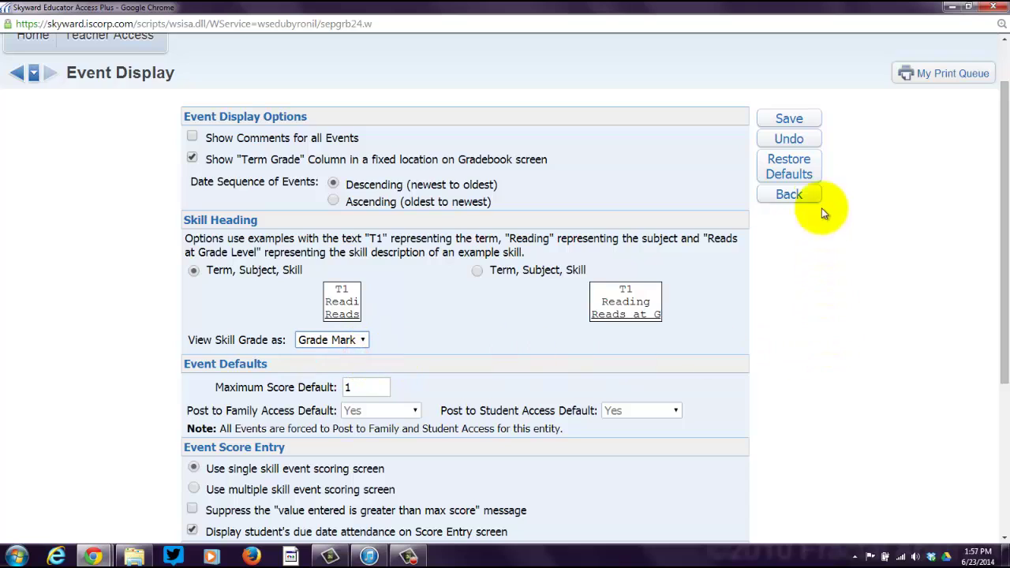
pyautogui.click(789, 118)
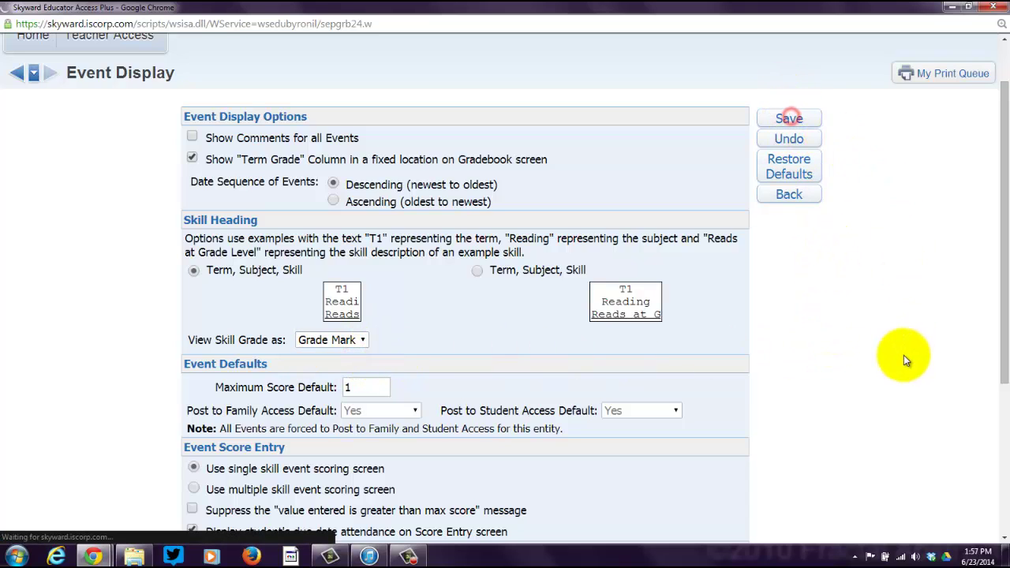
pyautogui.click(16, 137)
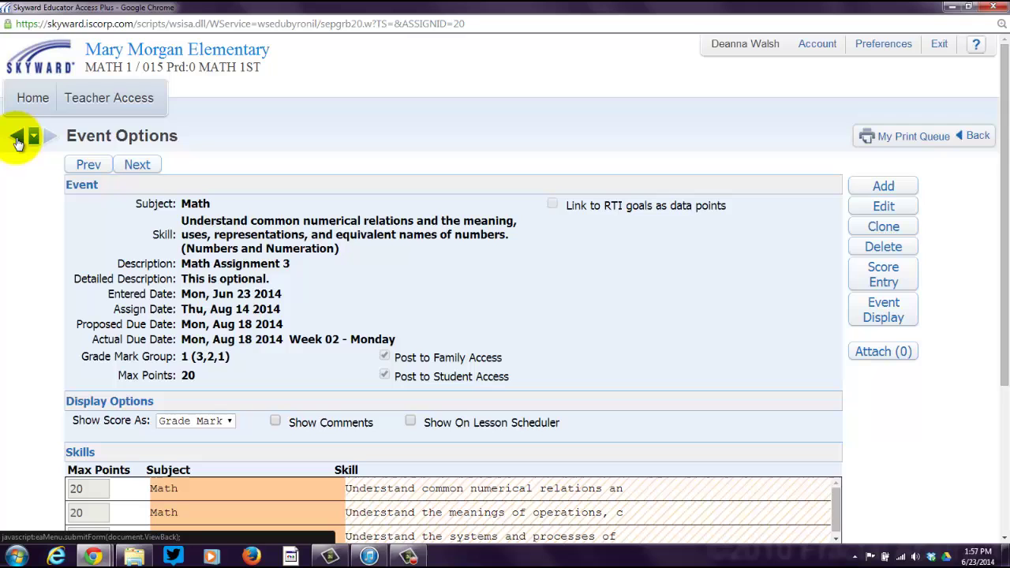
pyautogui.click(17, 141)
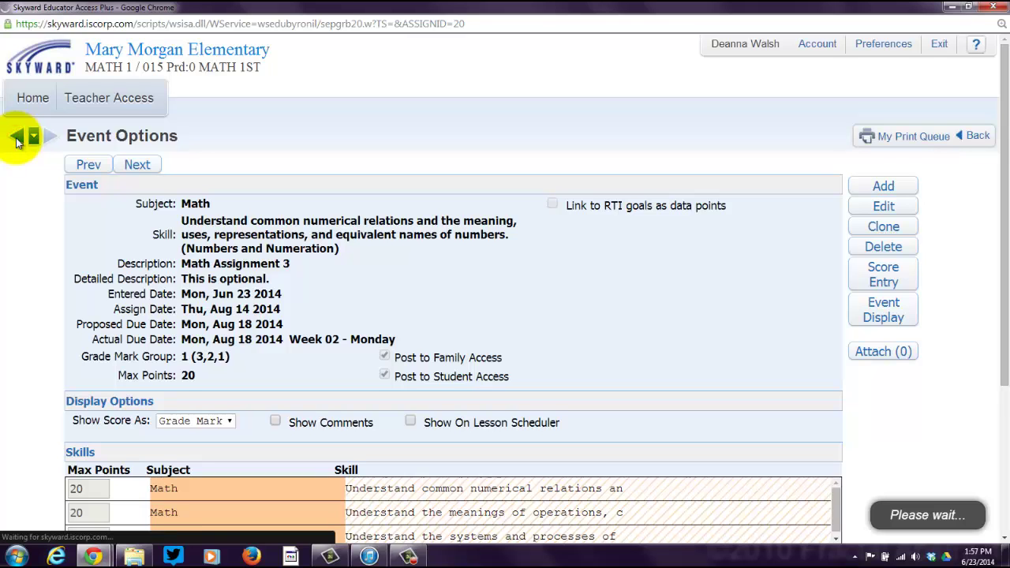